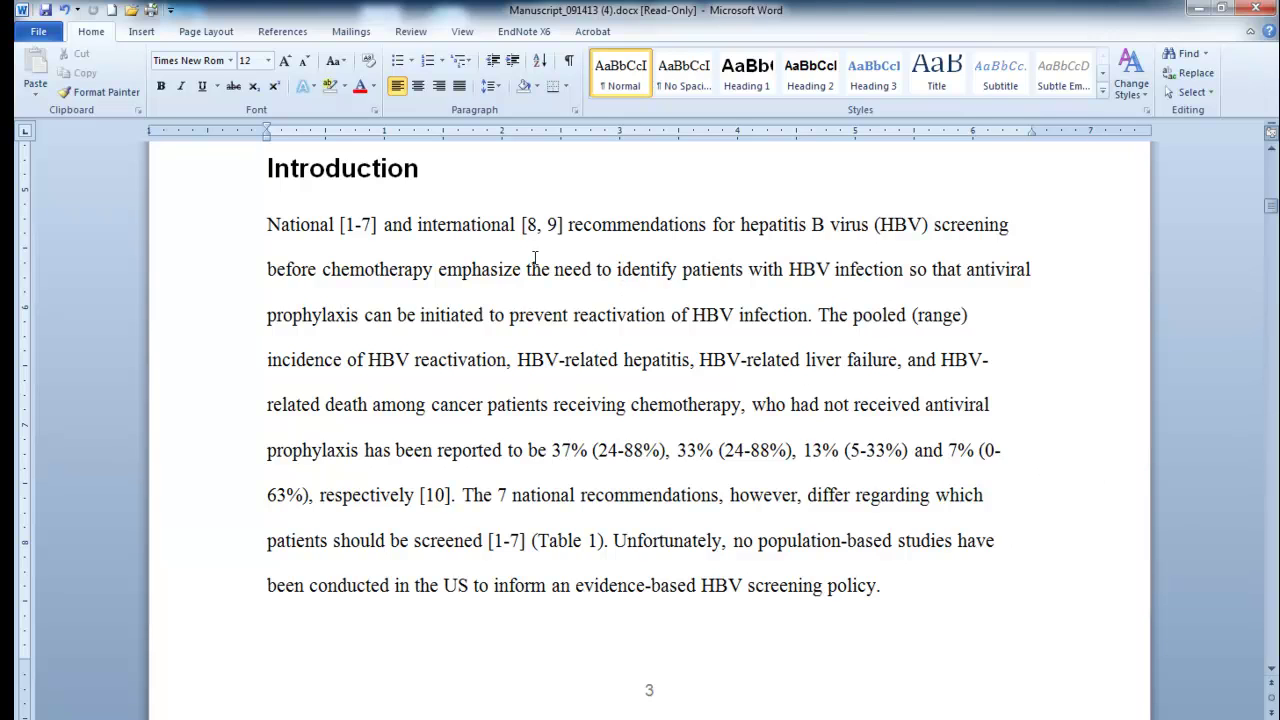
Select the [1-7] citation in the first paragraph, then return to the paragraph start
click(360, 224)
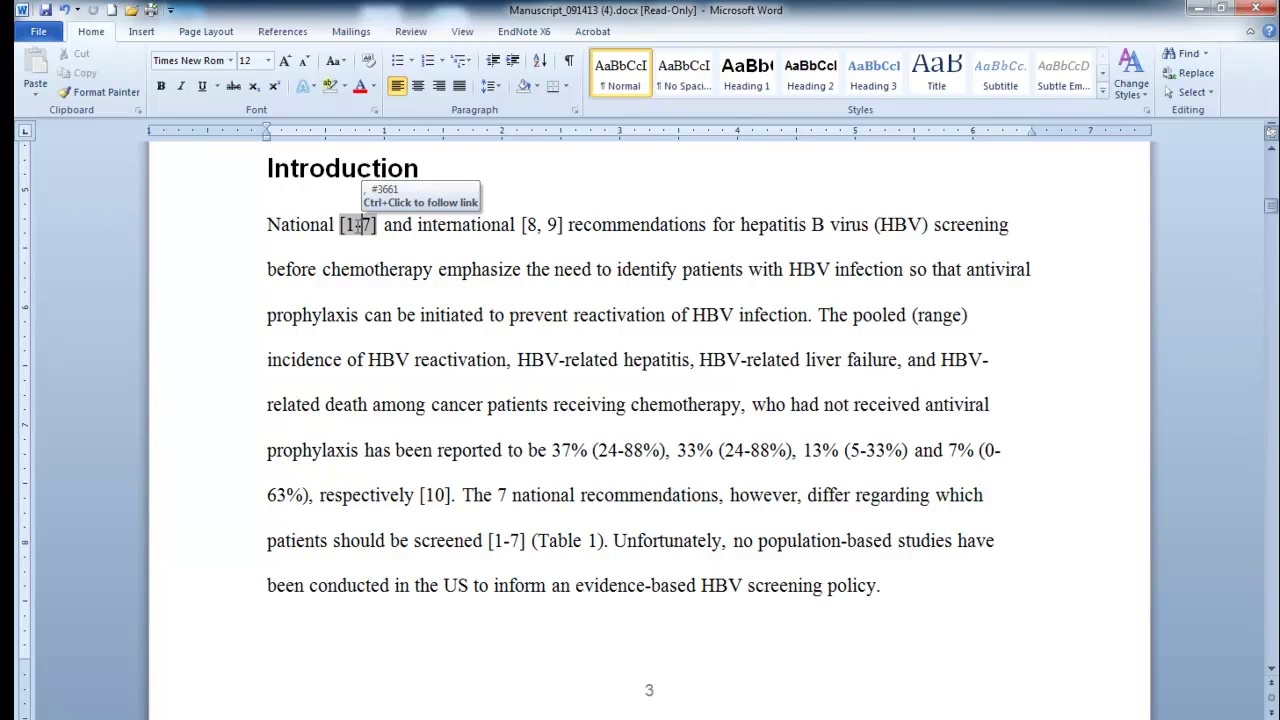
click(562, 224)
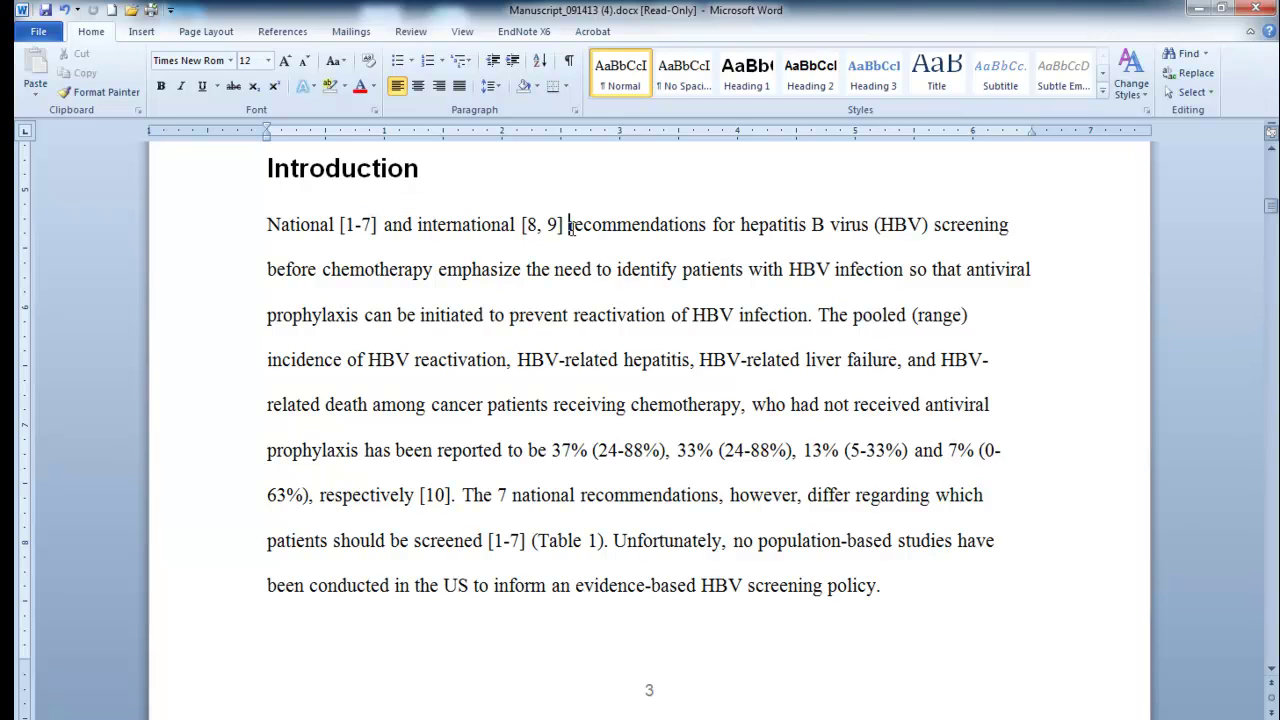
drag(339, 226, 385, 230)
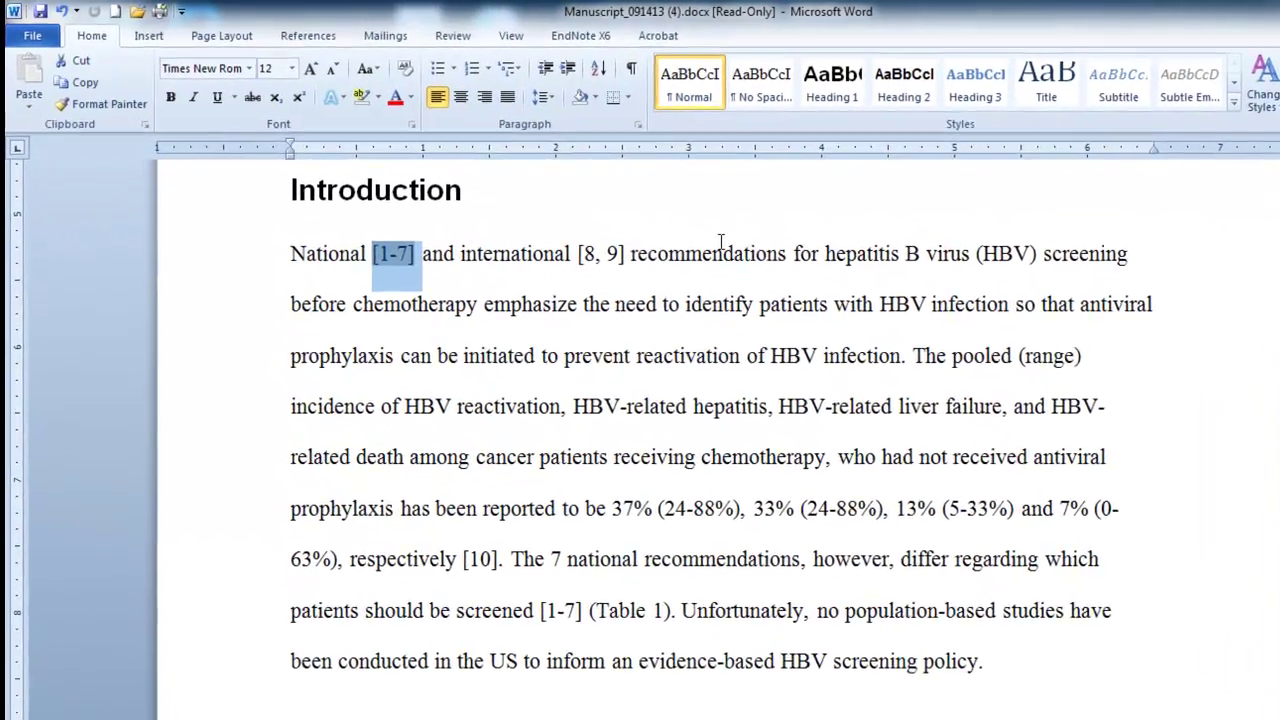
key(Home)
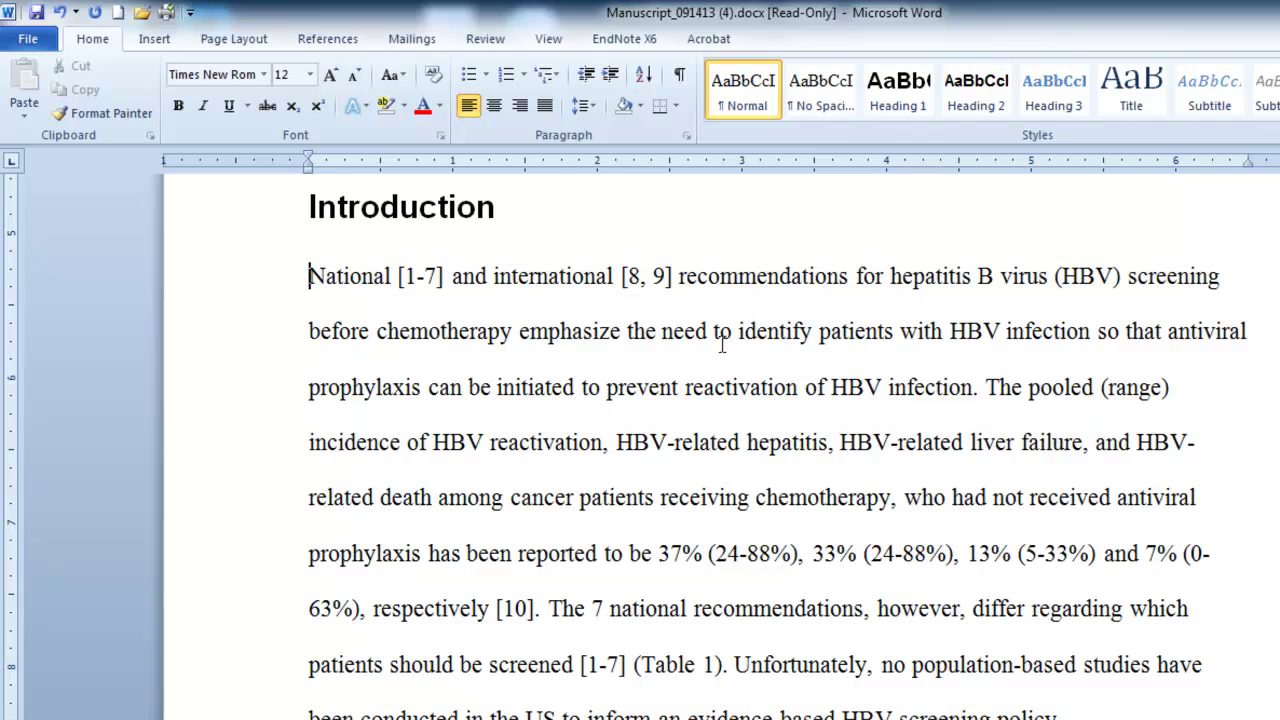
Start Export Traveling Library from the EndNote X6 Export to EndNote menu
click(608, 45)
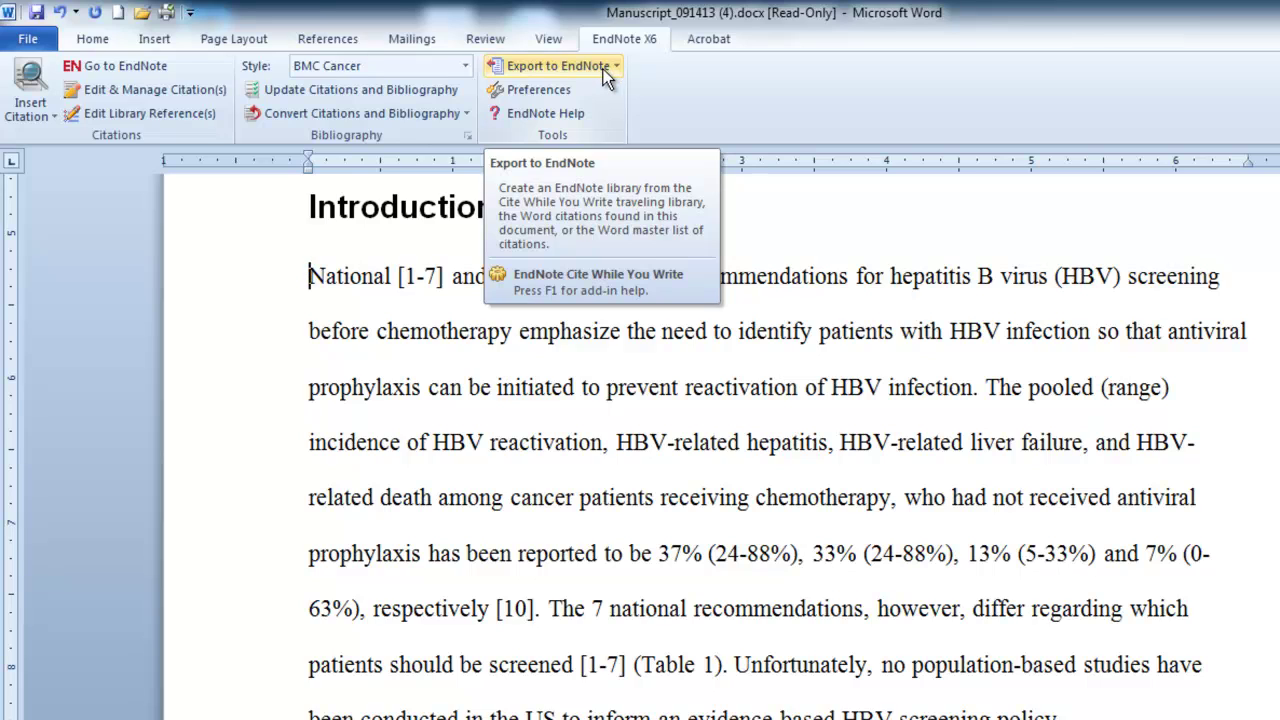
click(603, 69)
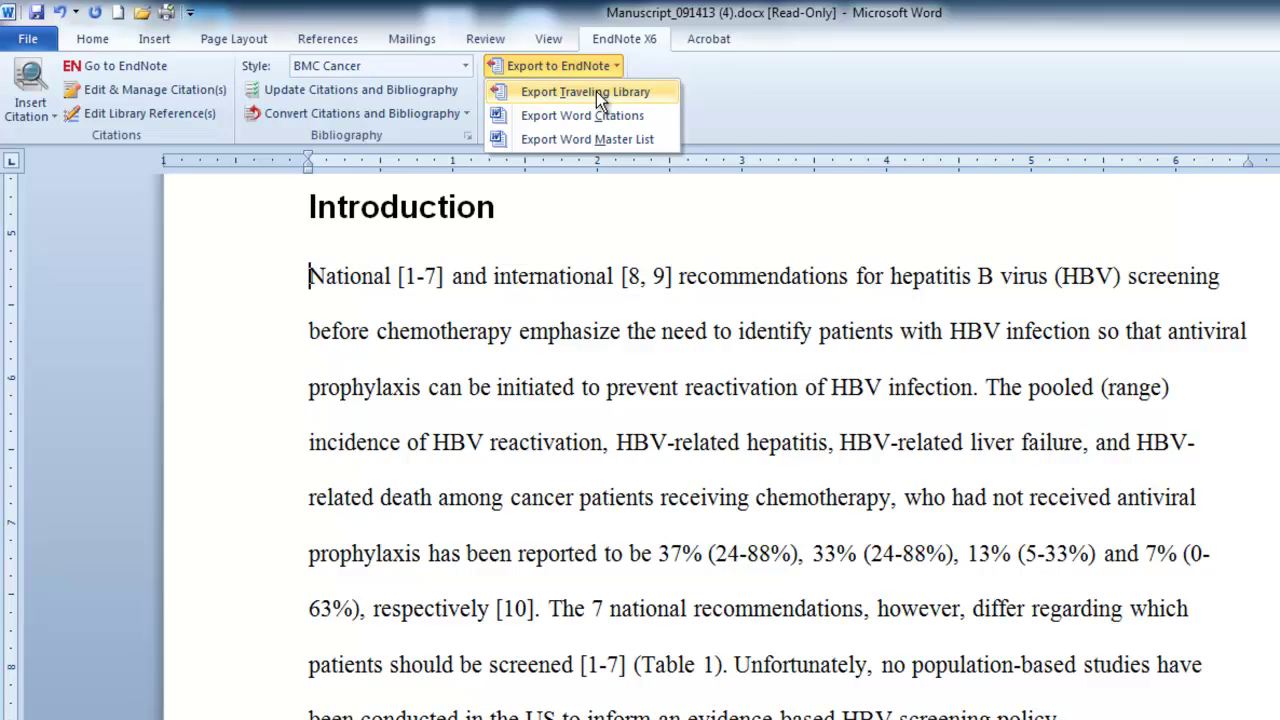
click(596, 91)
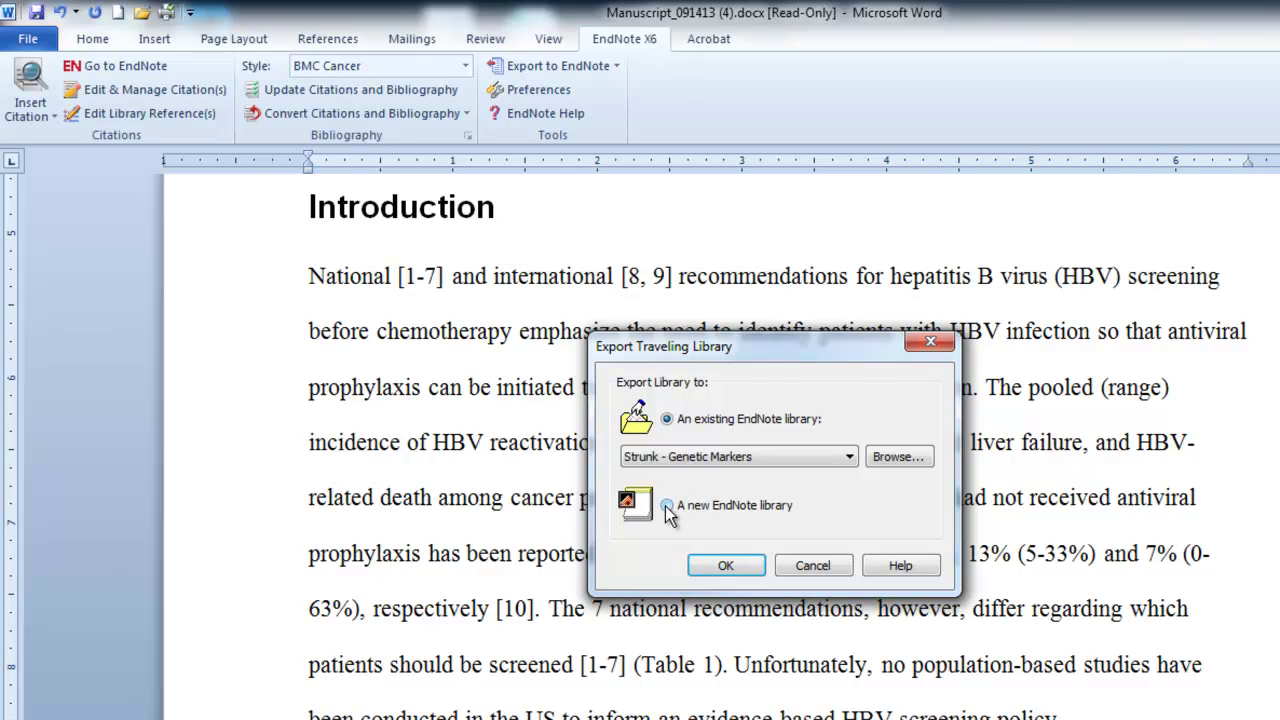
Export the traveling library into a new EndNote library 'Manuscript One' on the Desktop and acknowledge completion
click(666, 506)
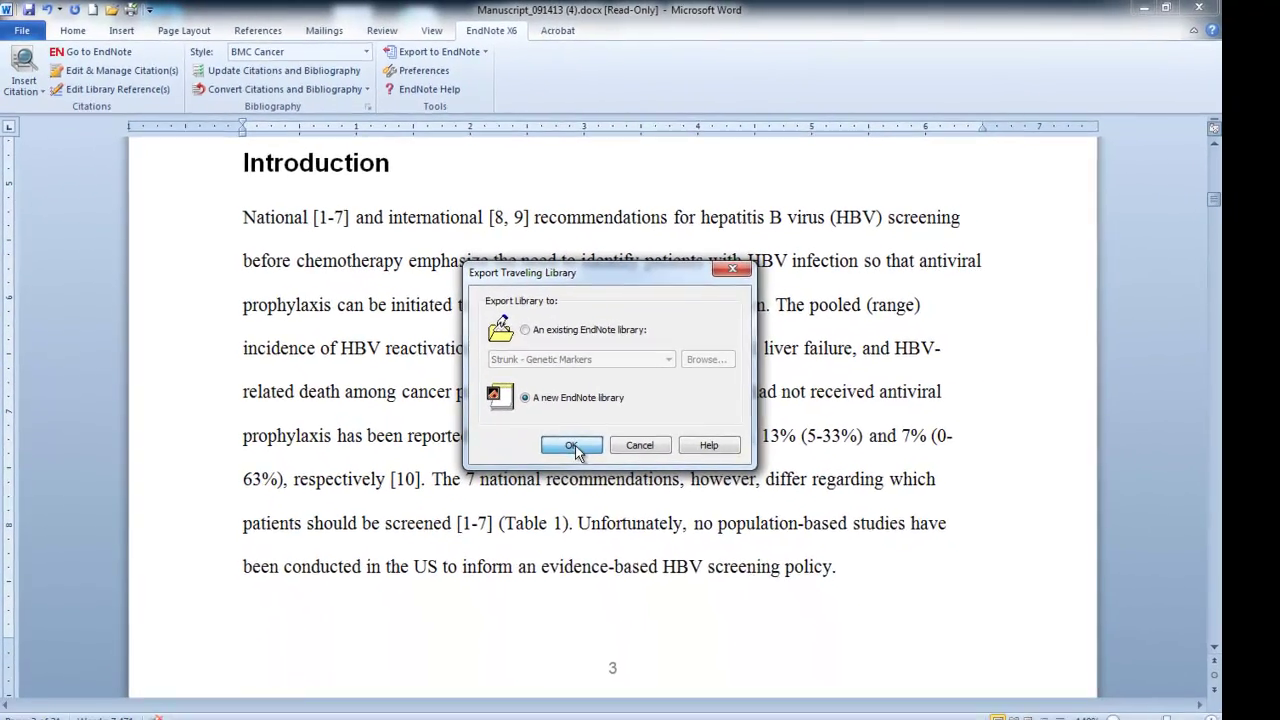
click(571, 445)
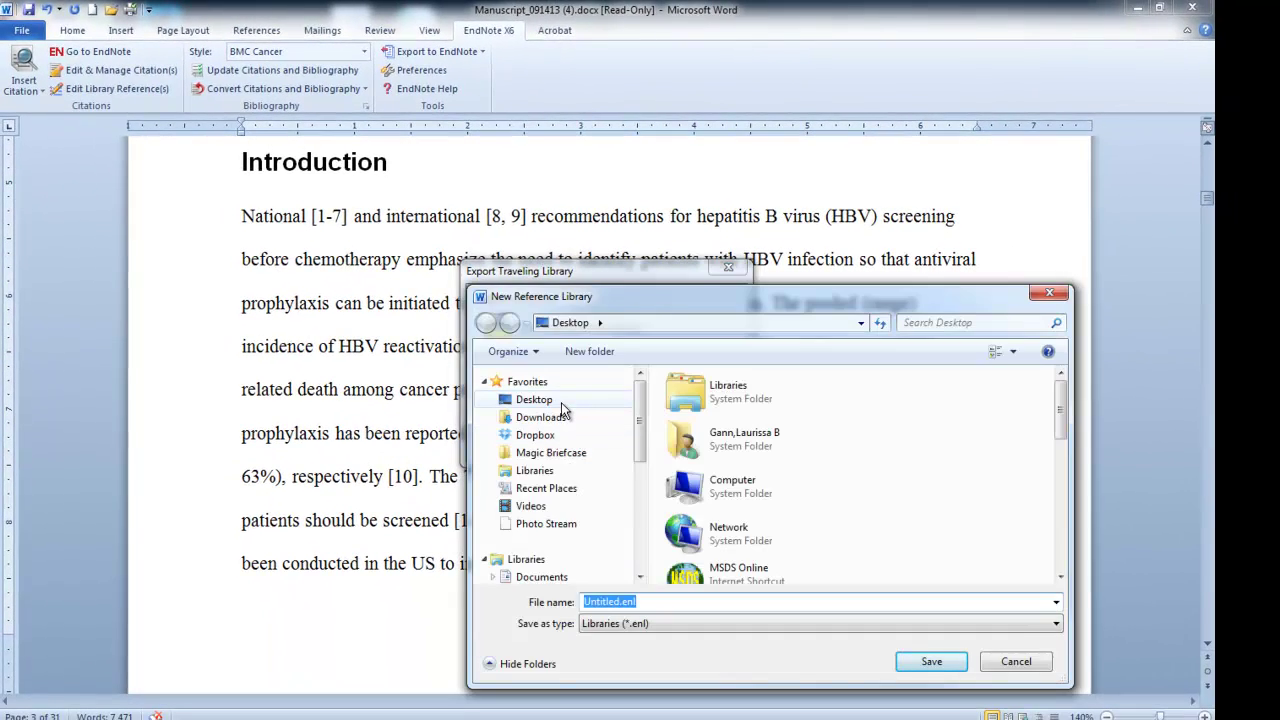
click(560, 402)
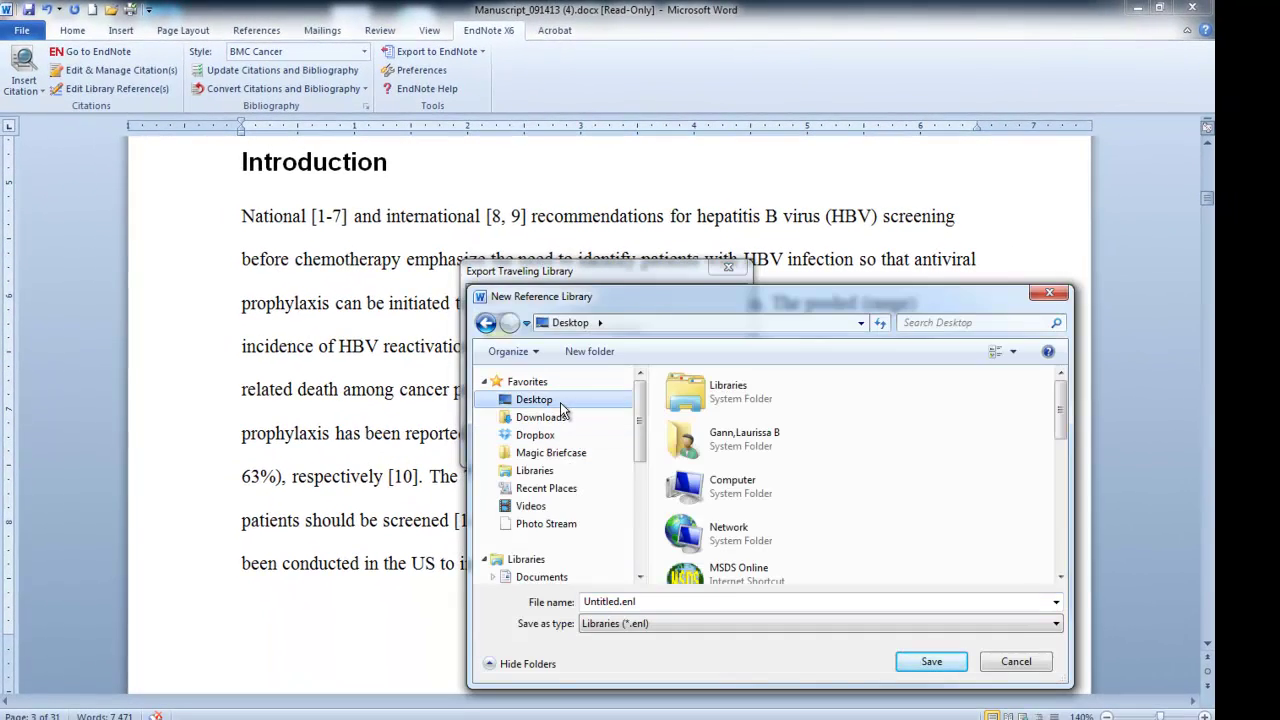
double_click(653, 601)
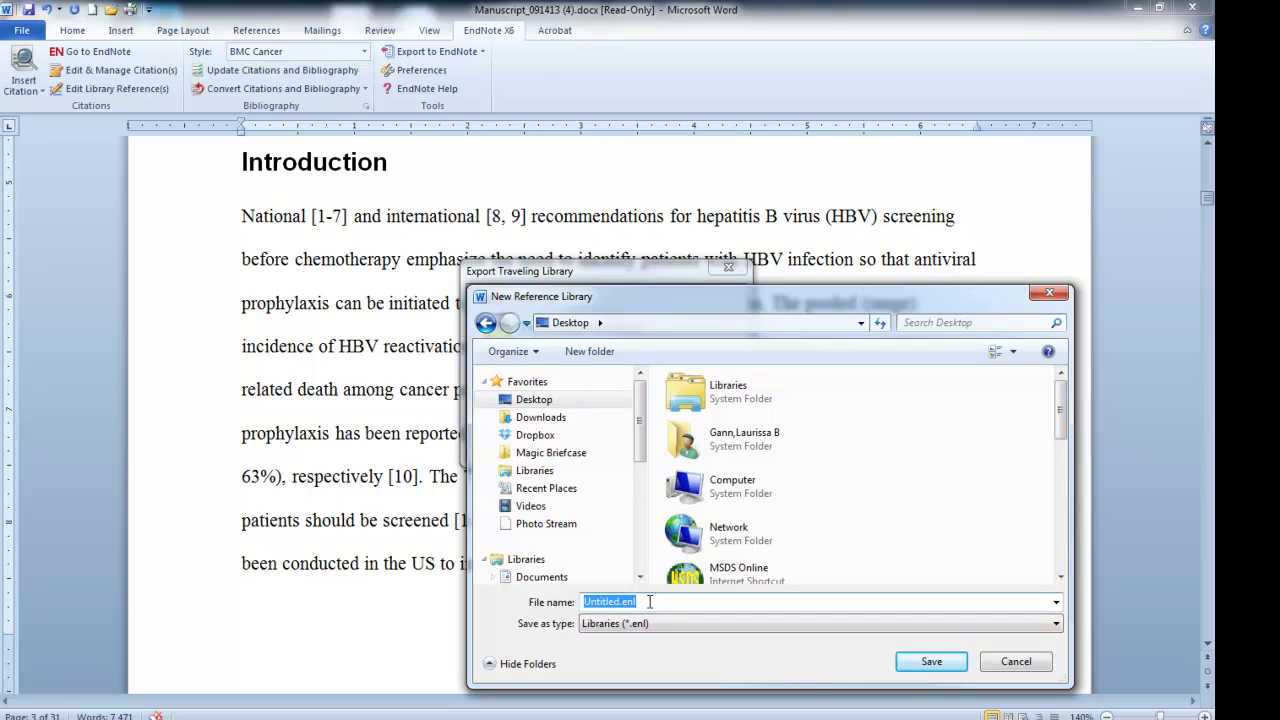
text(Manuscript One)
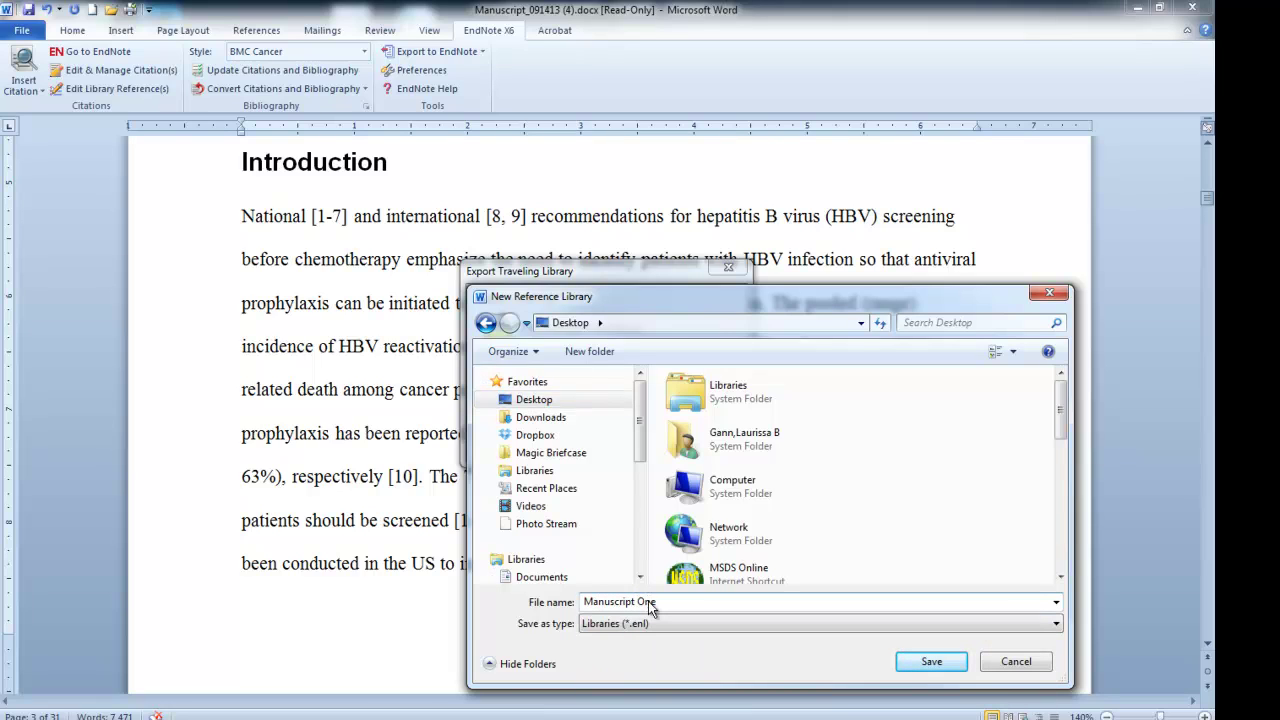
click(921, 659)
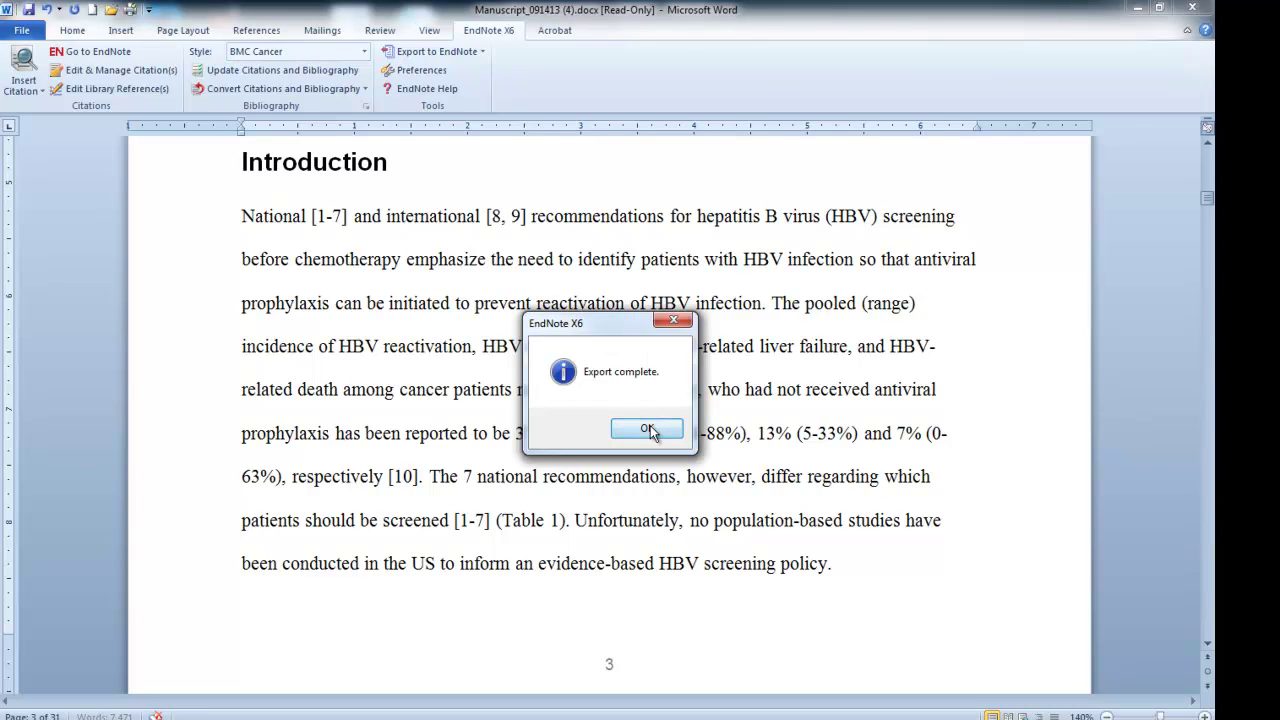
click(648, 430)
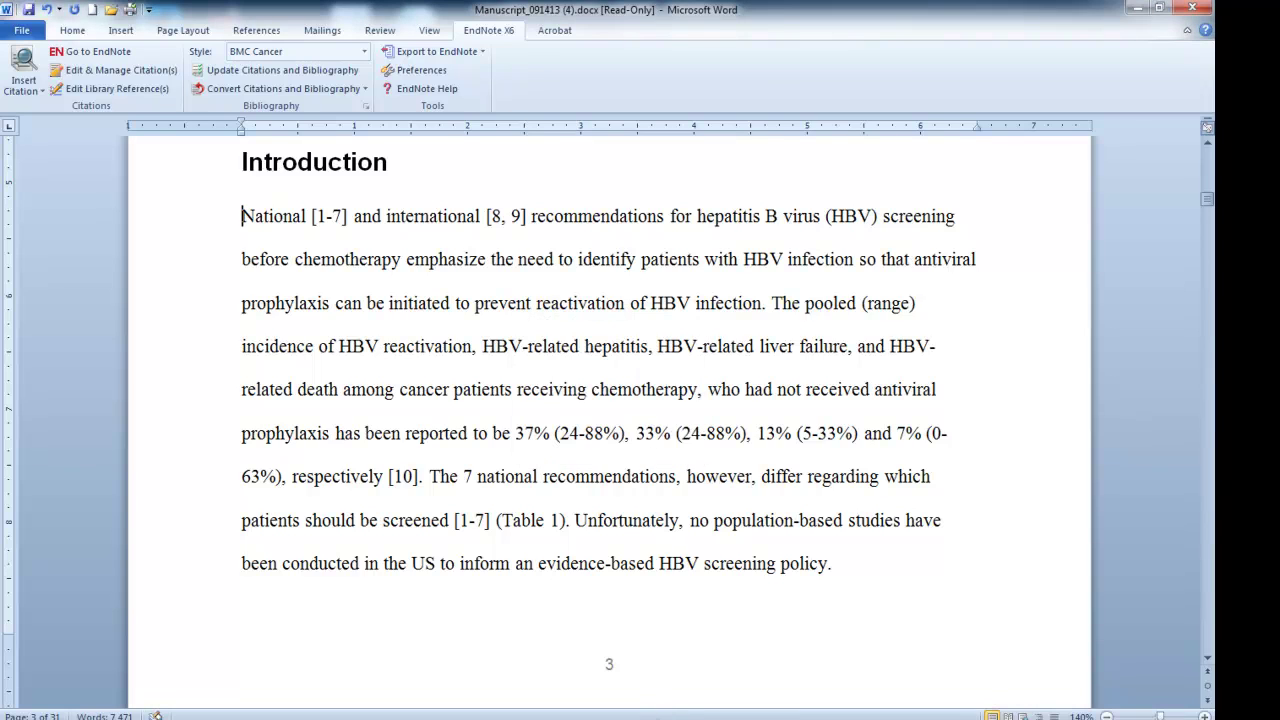
mouse_move(655, 712)
click(648, 652)
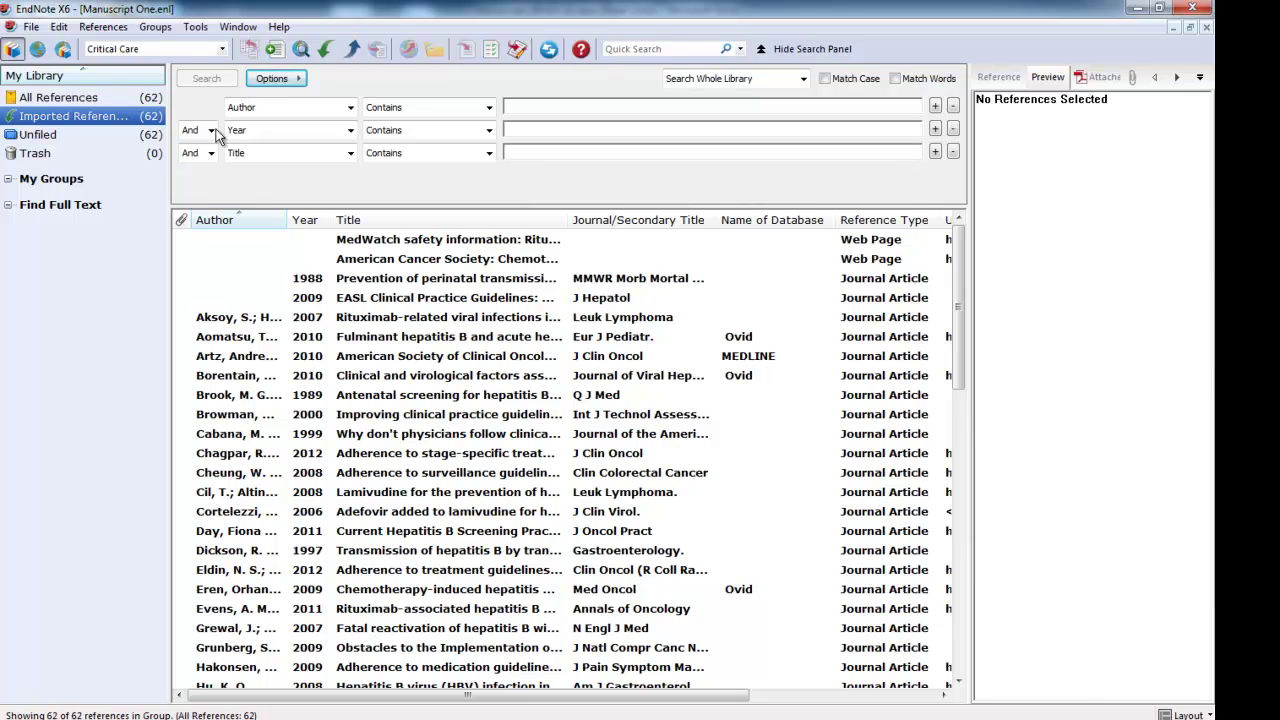
click(503, 704)
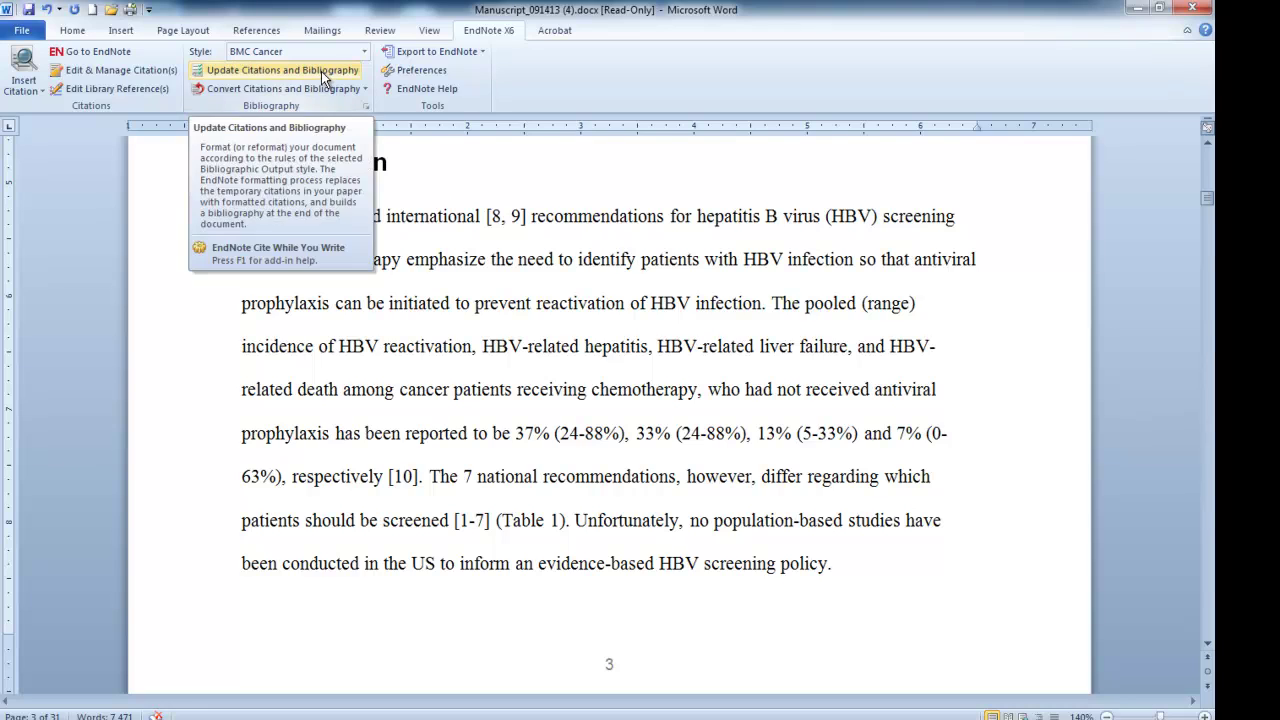
Refresh the citations in BMC Cancer style and open the Convert Citations and Bibliography options
click(322, 75)
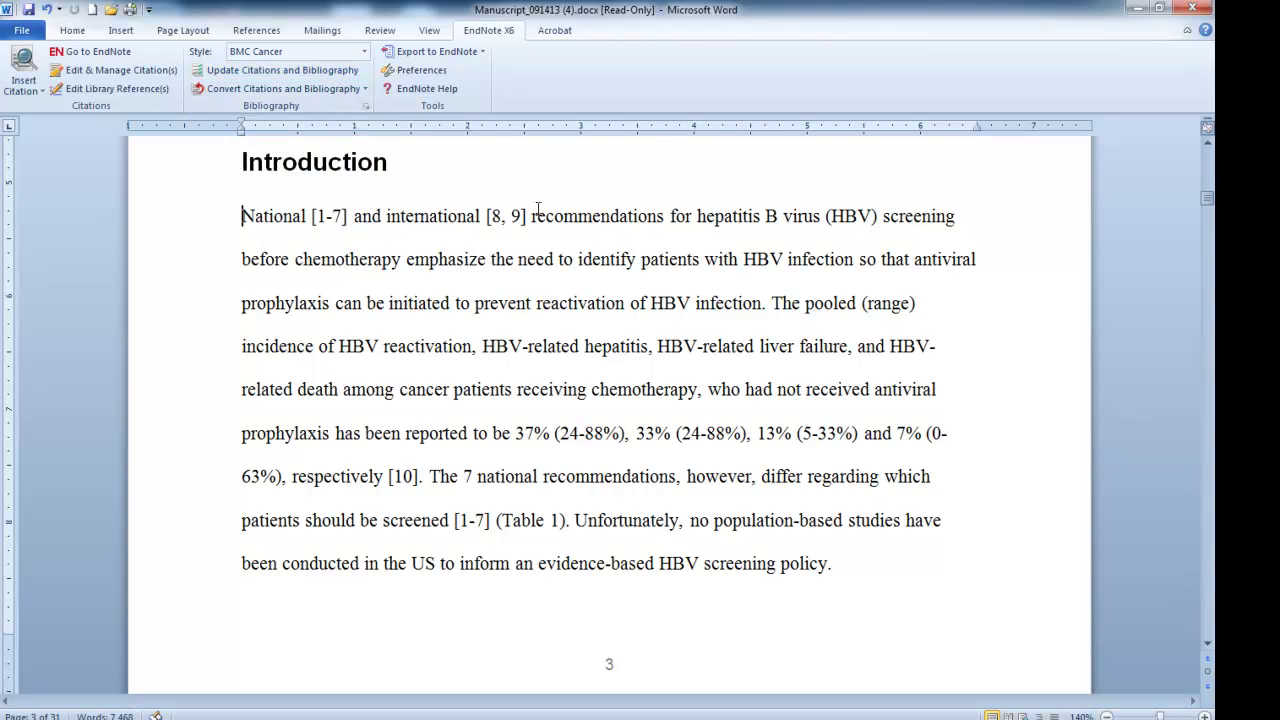
click(333, 91)
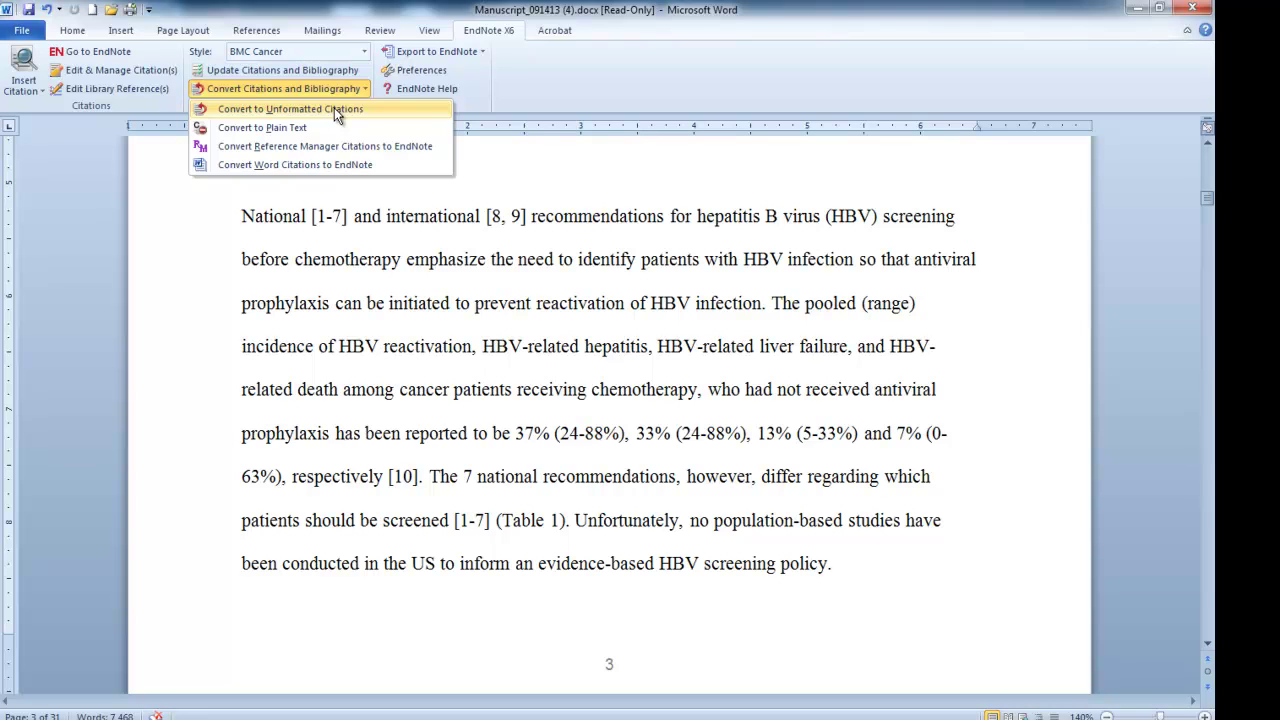
Convert to unformatted citations and delete 'Weinbaum, 2008 #3' from the first citation group
click(334, 107)
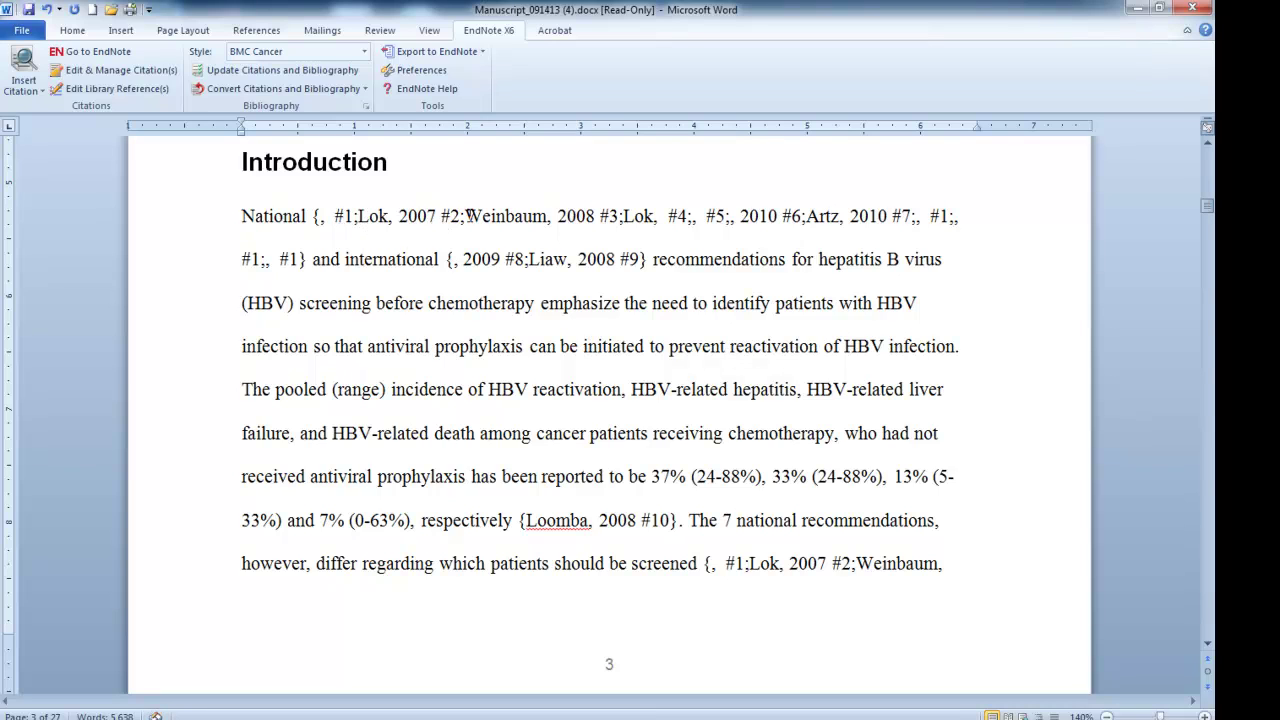
drag(466, 216, 620, 218)
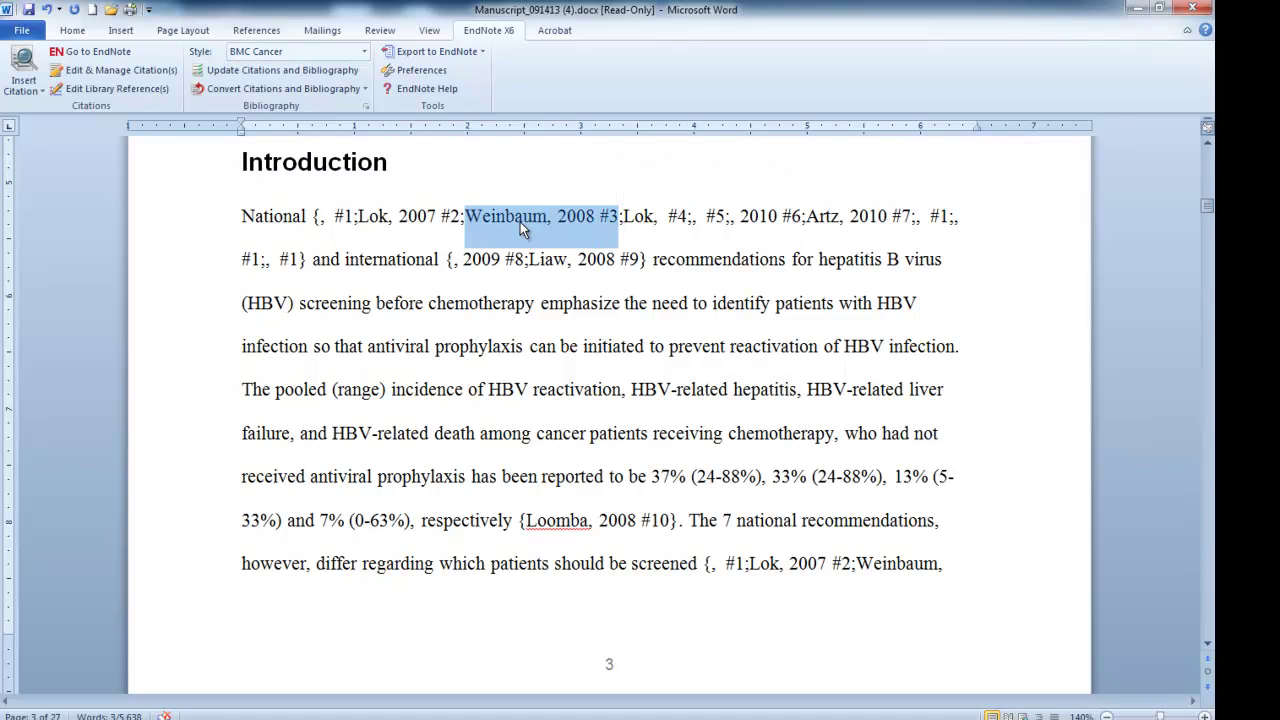
key(Left)
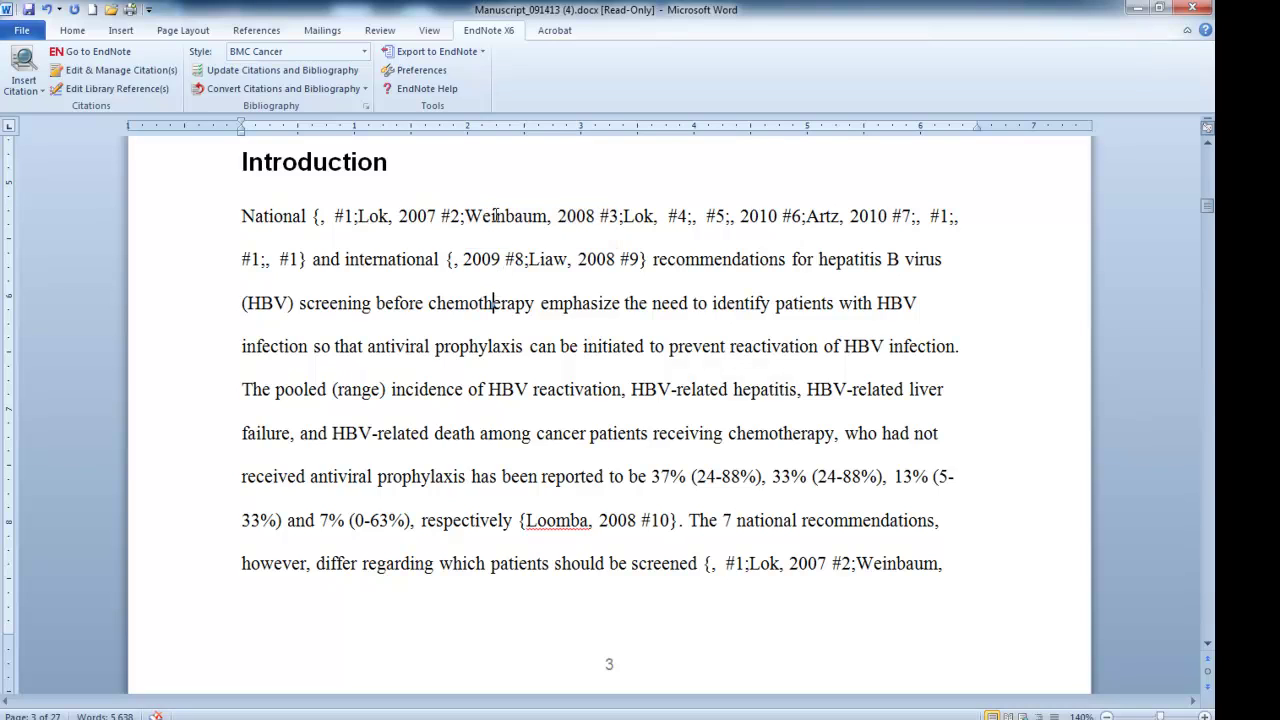
drag(466, 216, 625, 218)
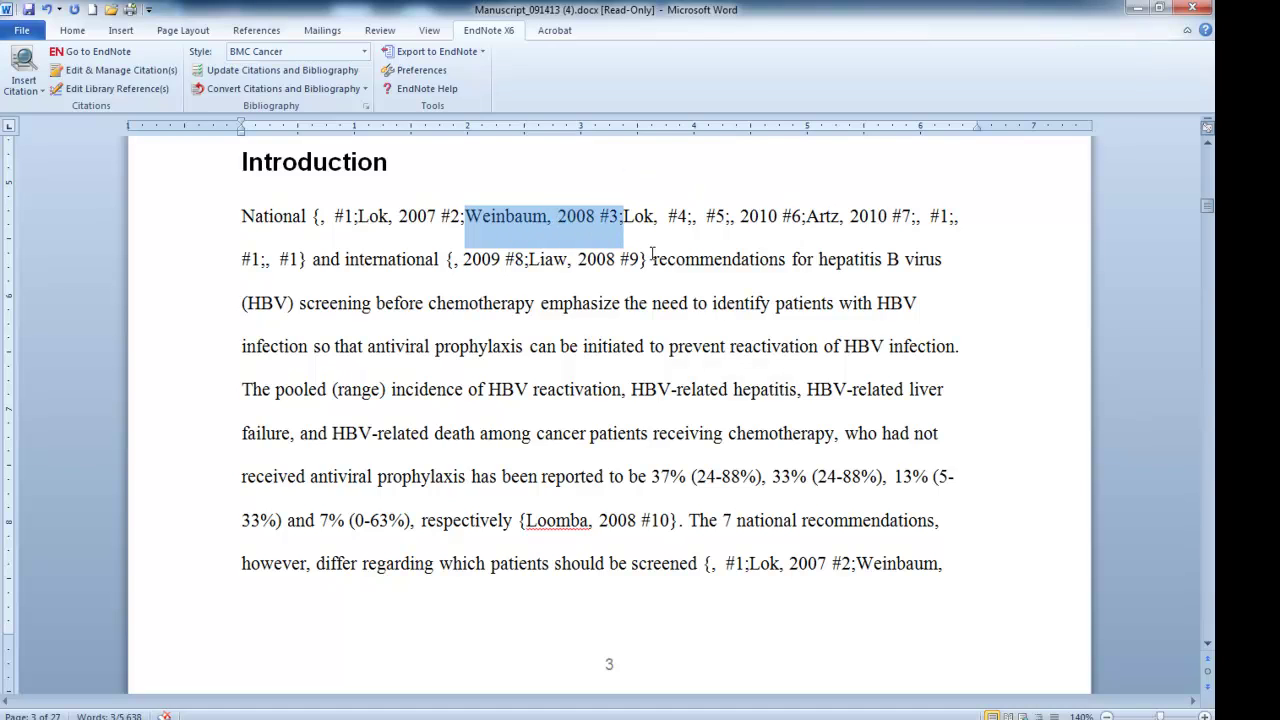
key(Delete)
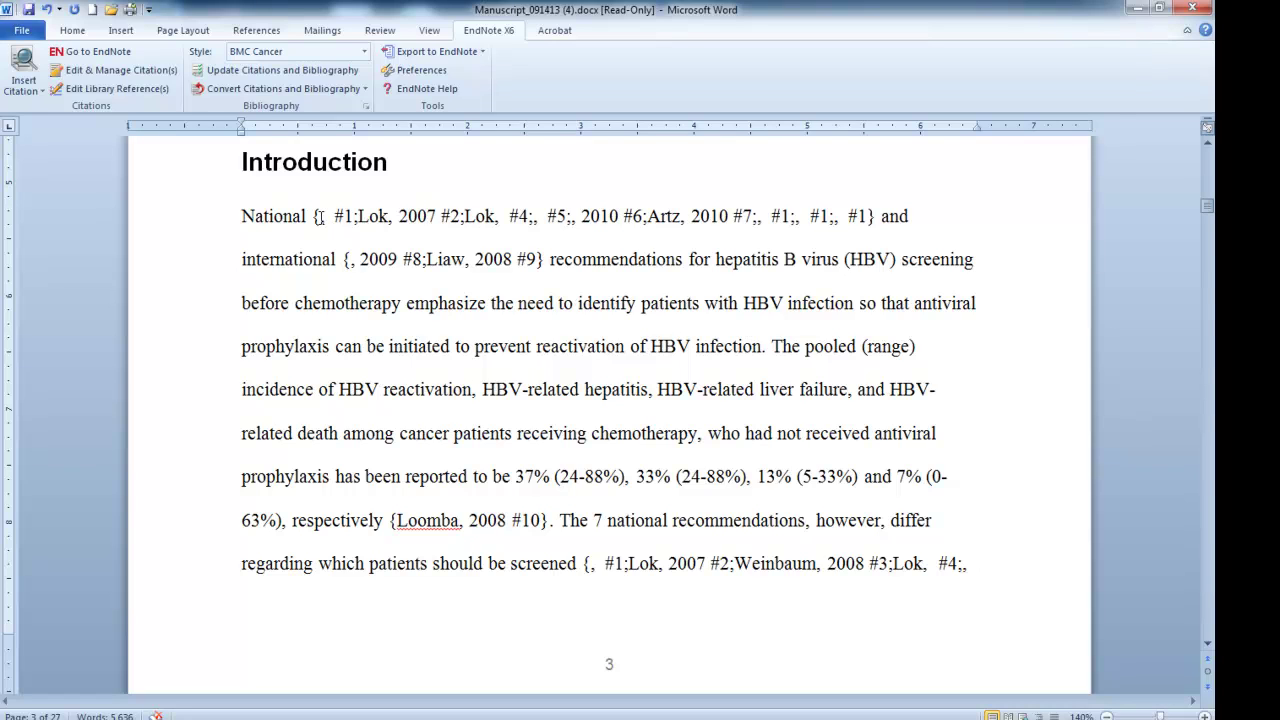
Delete the blank '#1;' entry so the first citation opens with '{Lok, 2007 #2'
drag(321, 216, 357, 222)
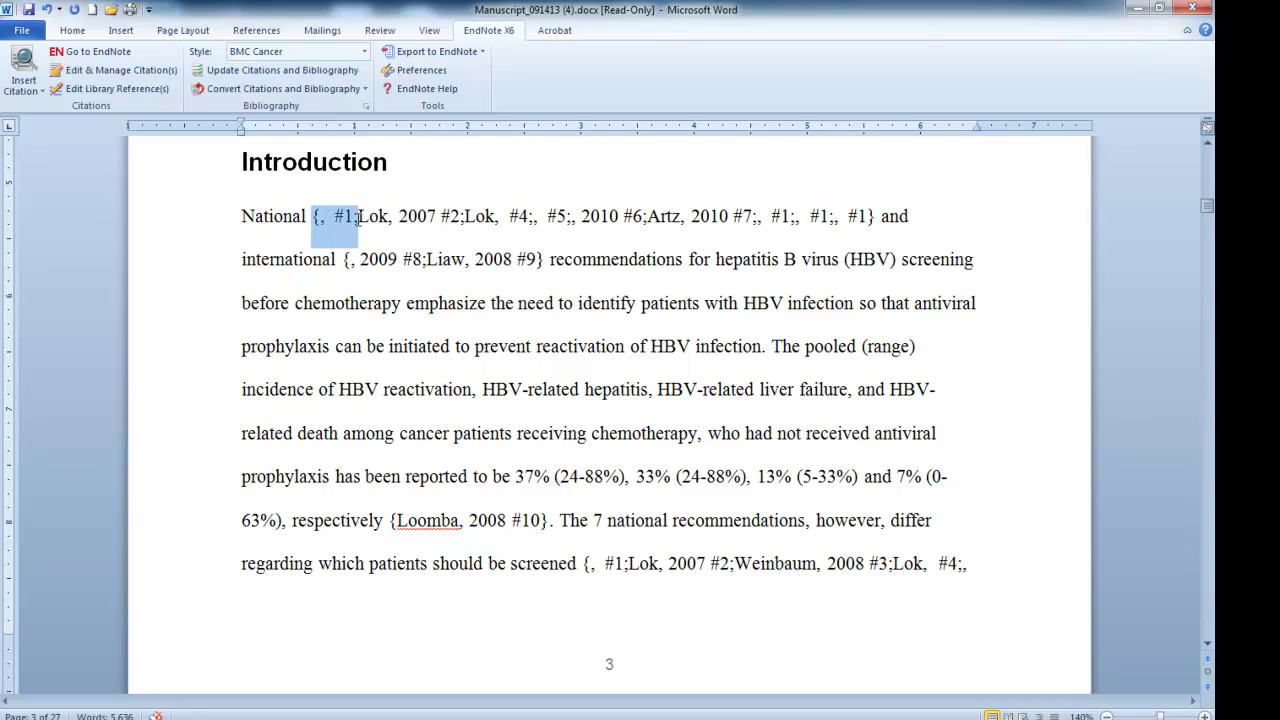
click(358, 217)
key(BackSpace)
key(BackSpace)
key(BackSpace)
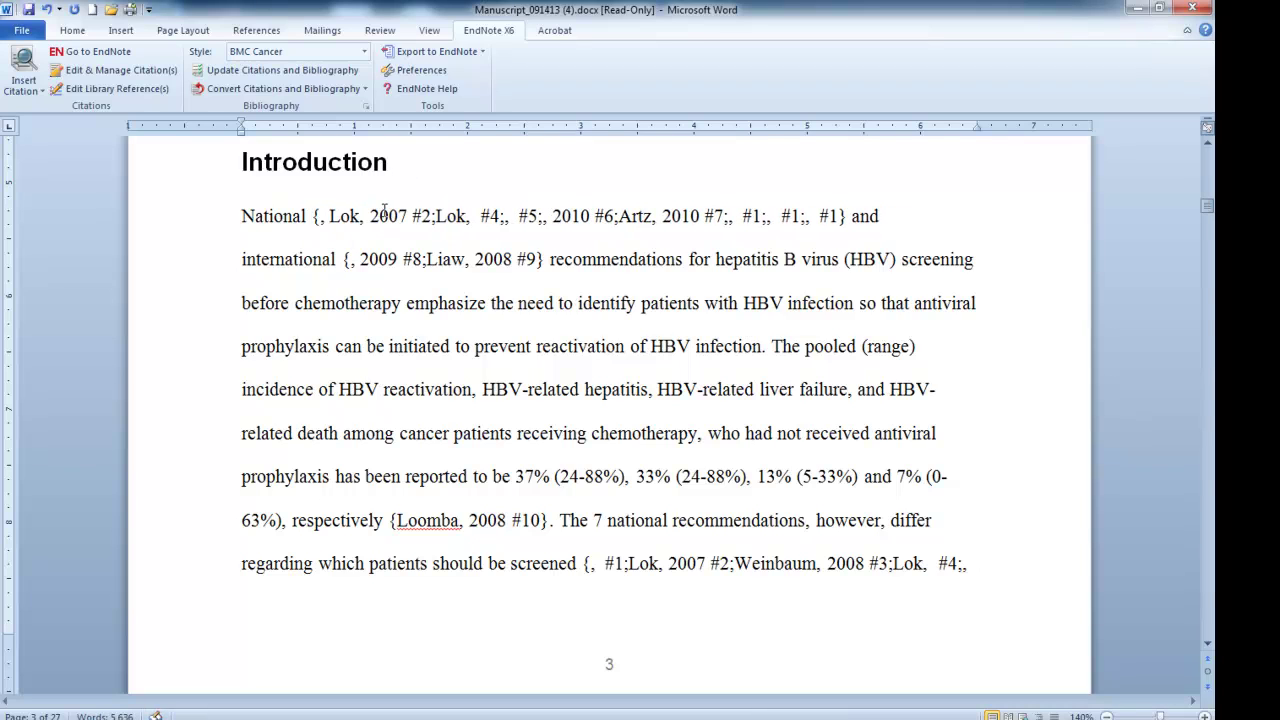
key(BackSpace)
key(BackSpace)
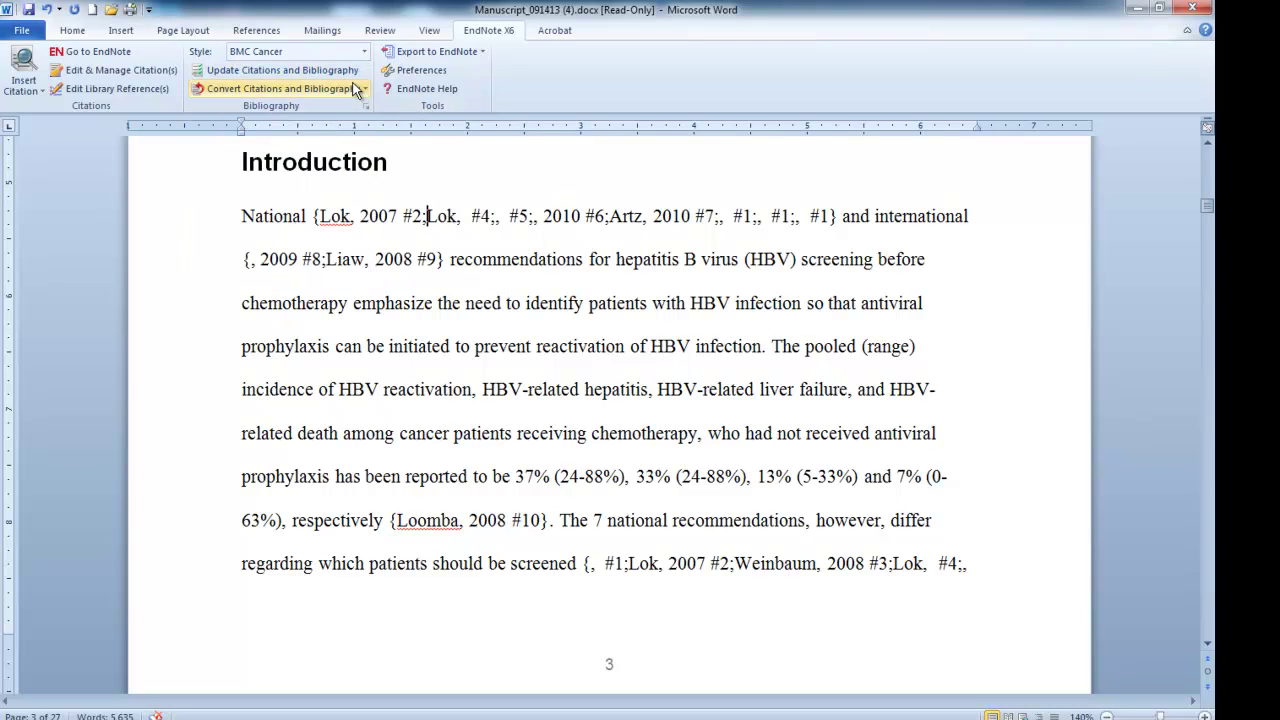
Update Citations and Bibliography so the citations renumber to [1-6] and [7, 8]
click(328, 69)
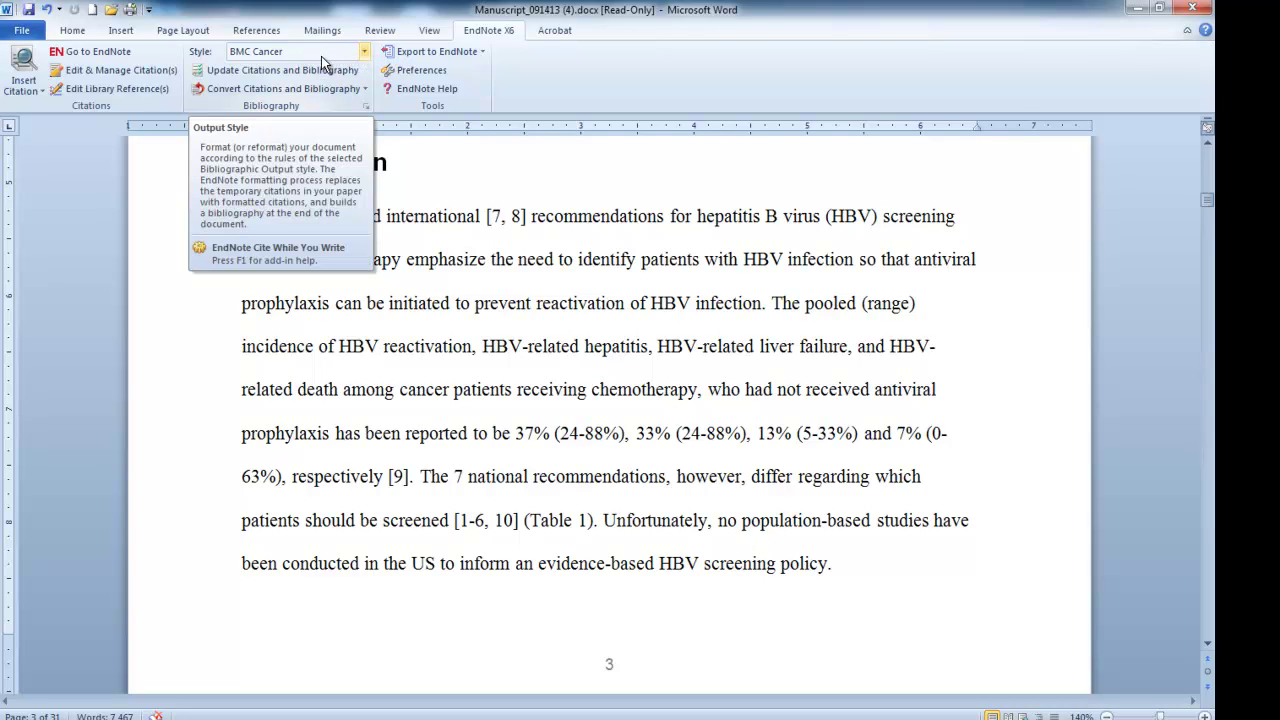
Apply the Journal of Cancer Research output style, found by searching 'journal of ca'
click(321, 56)
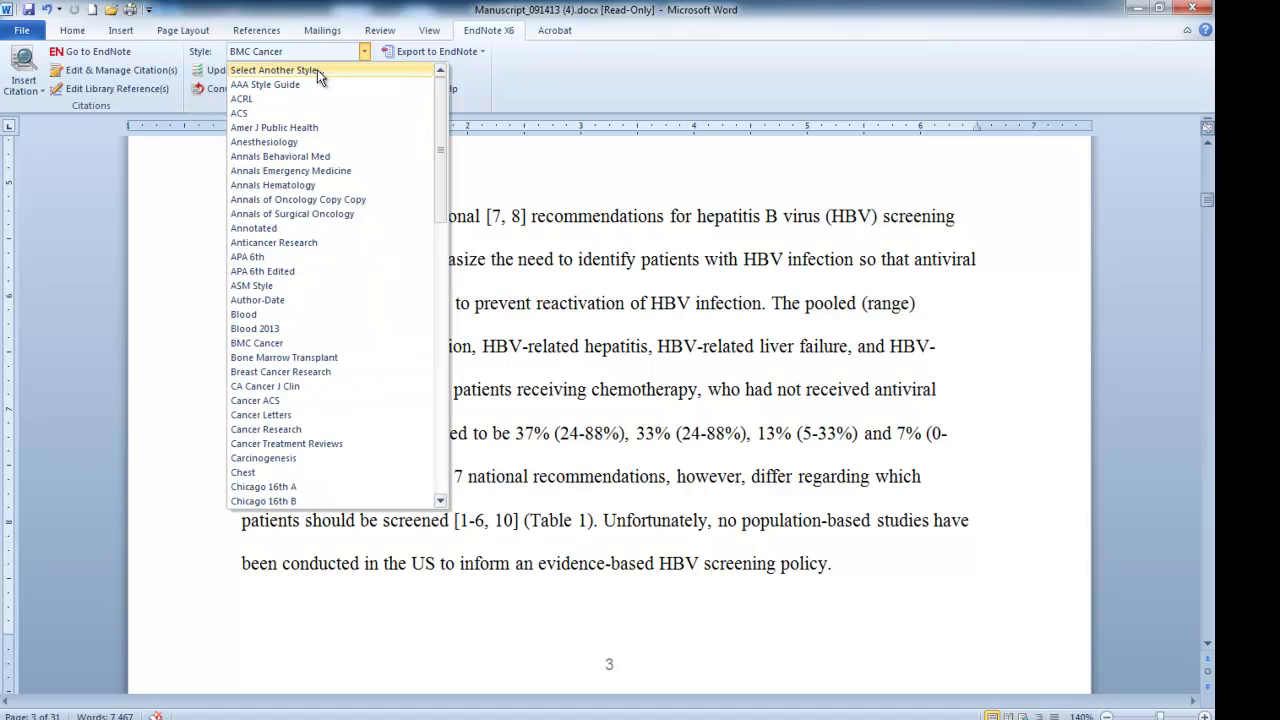
click(317, 69)
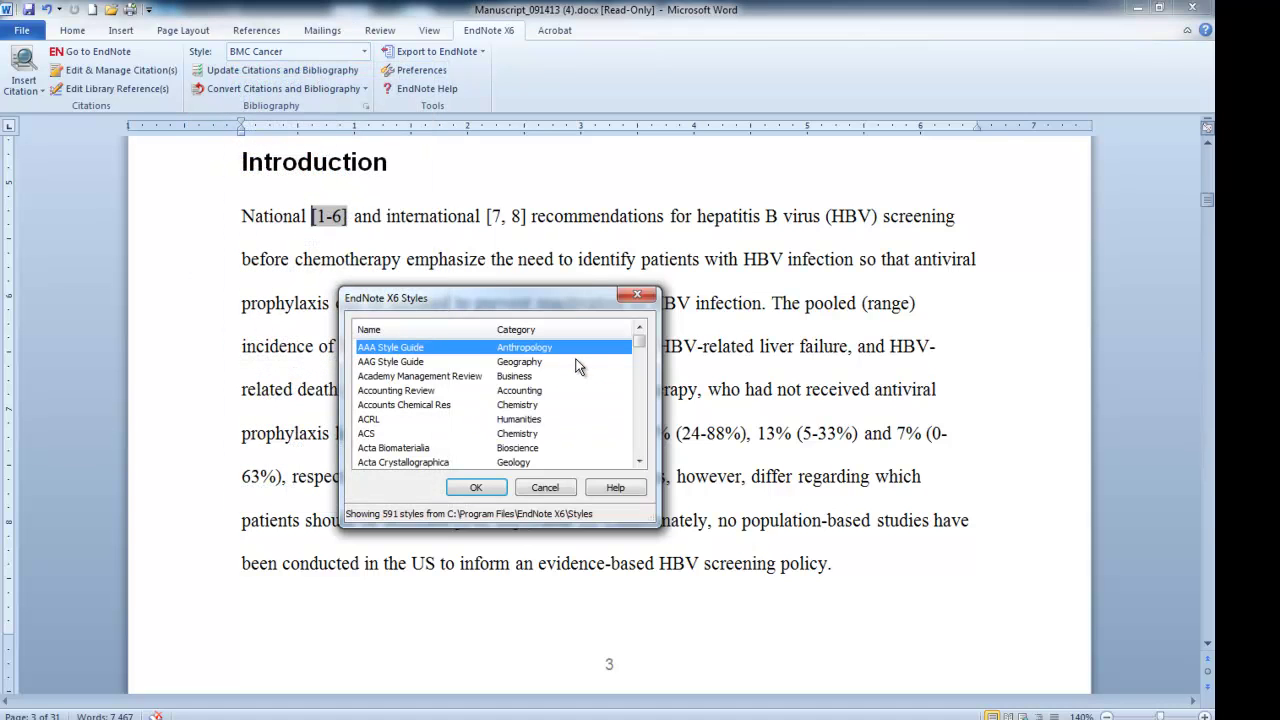
text(journal of ca)
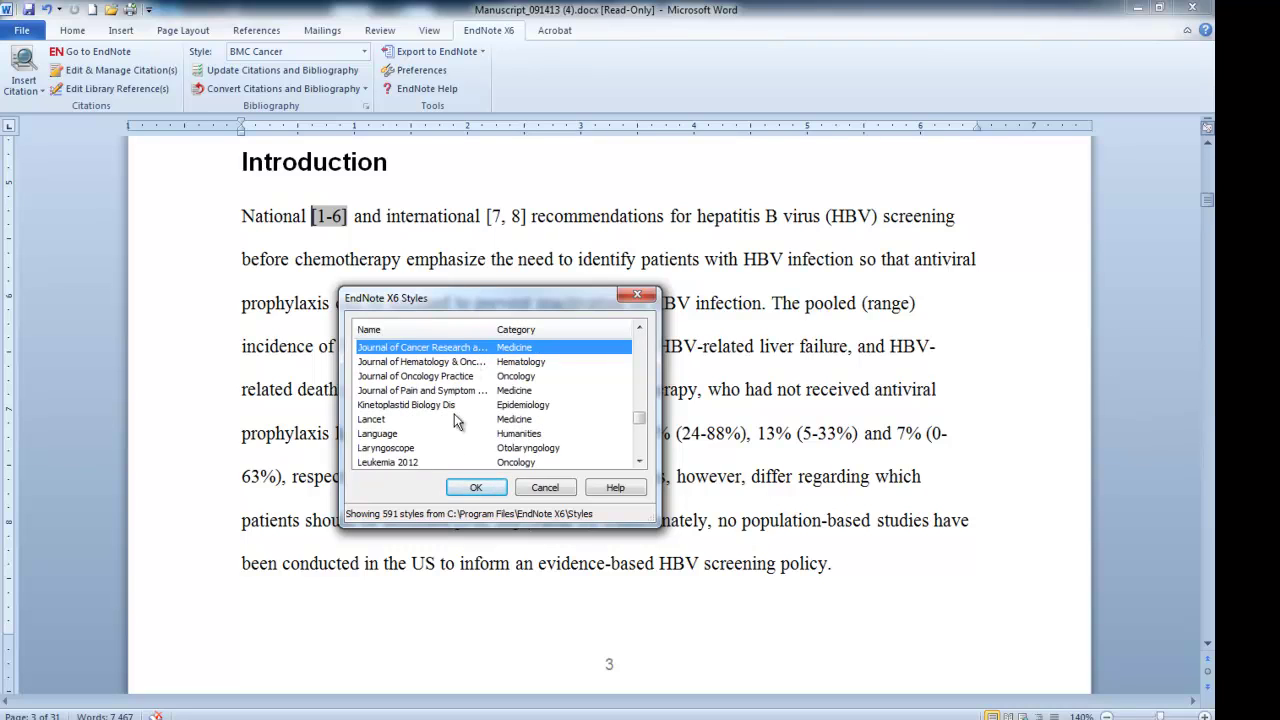
click(476, 490)
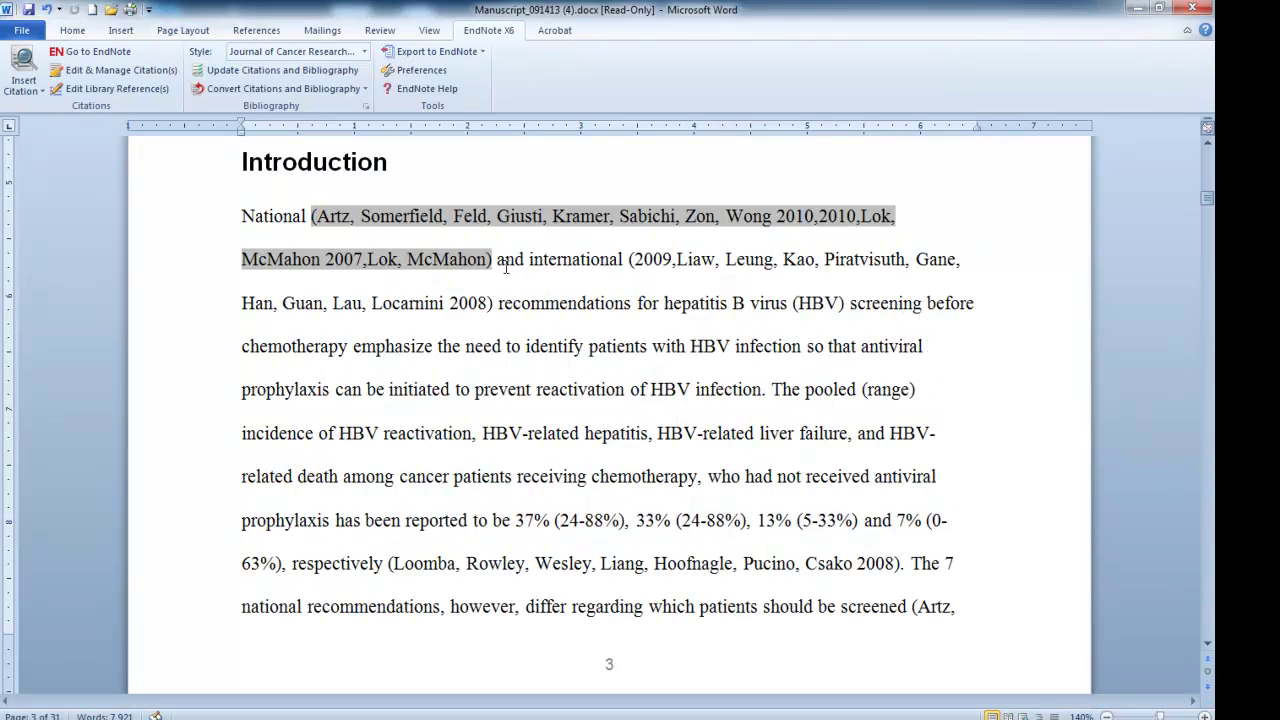
click(655, 266)
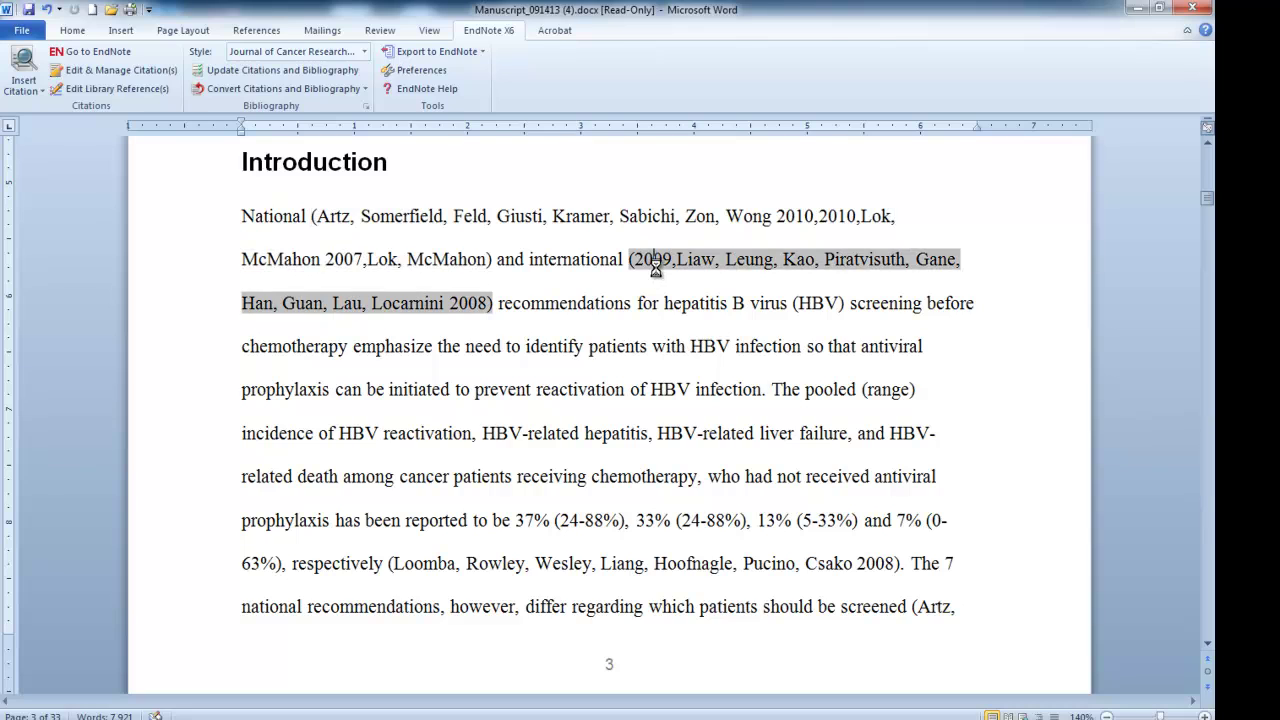